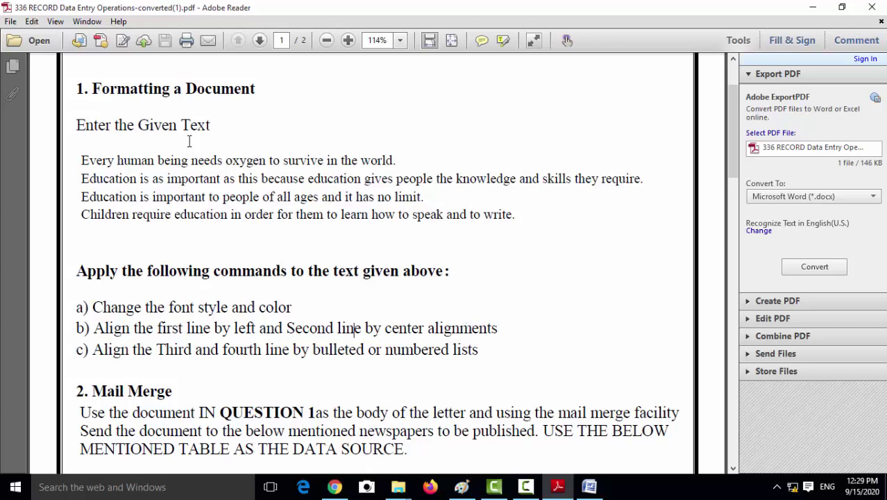
# Review the PDF exercise: the heading, the four sentences, and the font, alignment and list instructions.
pyautogui.tripleClick(106, 89)
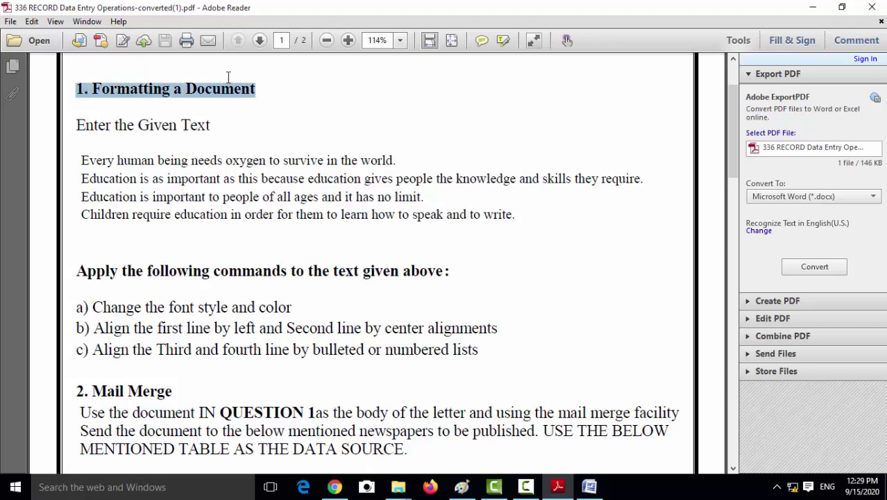
pyautogui.moveTo(72, 158); pyautogui.dragTo(512, 214)
pyautogui.click(125, 125)
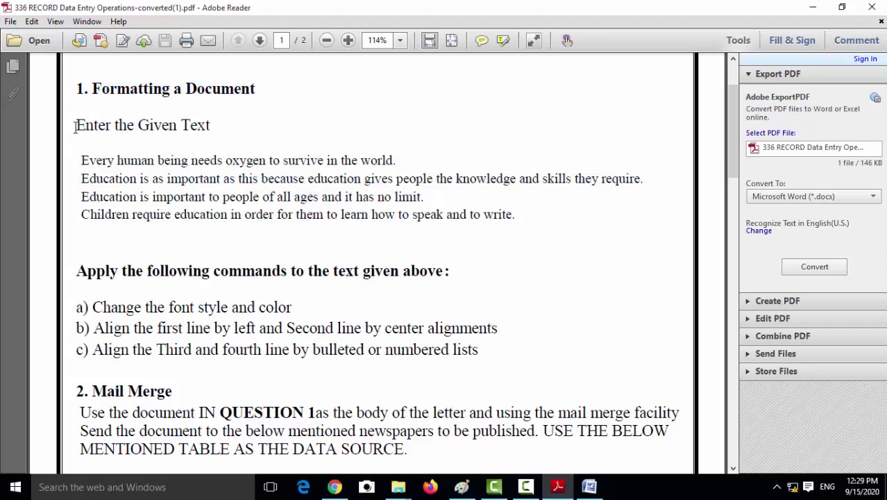
pyautogui.moveTo(75, 125); pyautogui.dragTo(221, 120)
pyautogui.click(76, 154)
pyautogui.moveTo(80, 158); pyautogui.dragTo(506, 221)
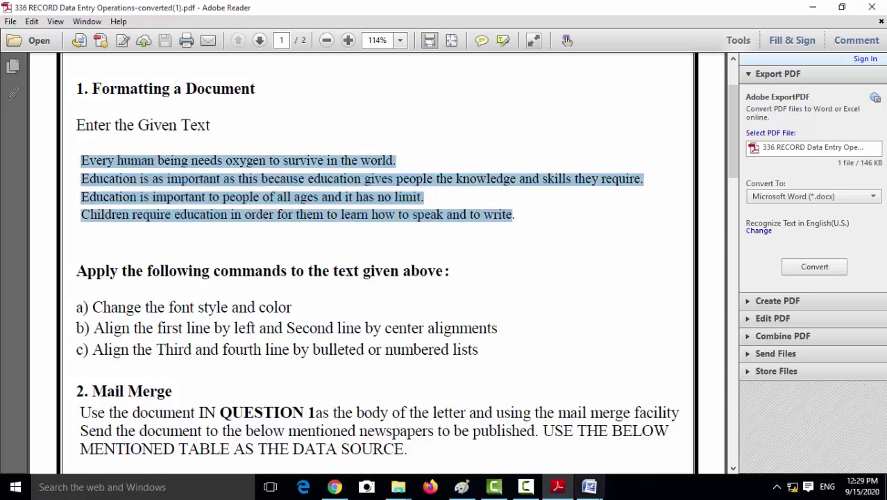
pyautogui.click(232, 308)
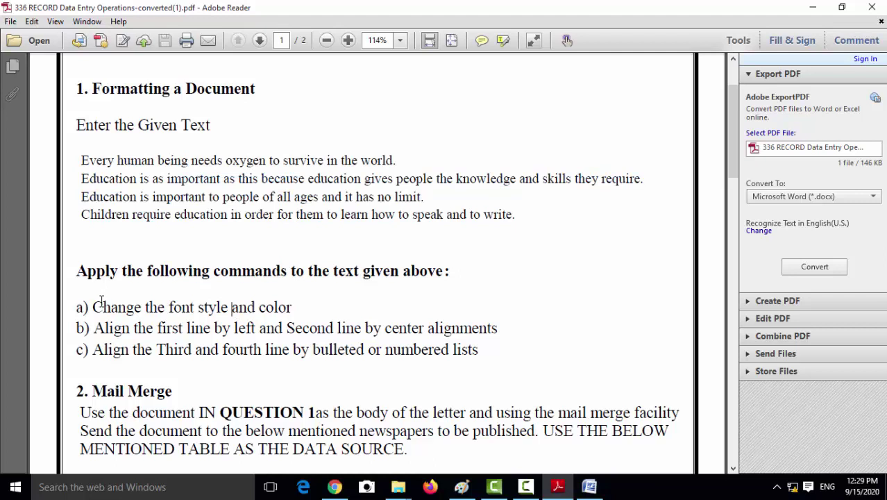
pyautogui.moveTo(99, 305); pyautogui.dragTo(270, 313)
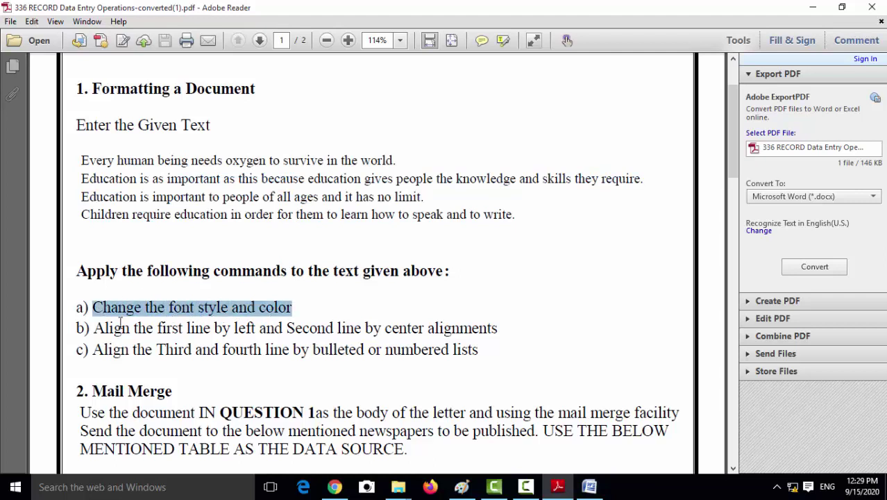
pyautogui.moveTo(93, 328); pyautogui.dragTo(501, 330)
pyautogui.moveTo(92, 349); pyautogui.dragTo(476, 366)
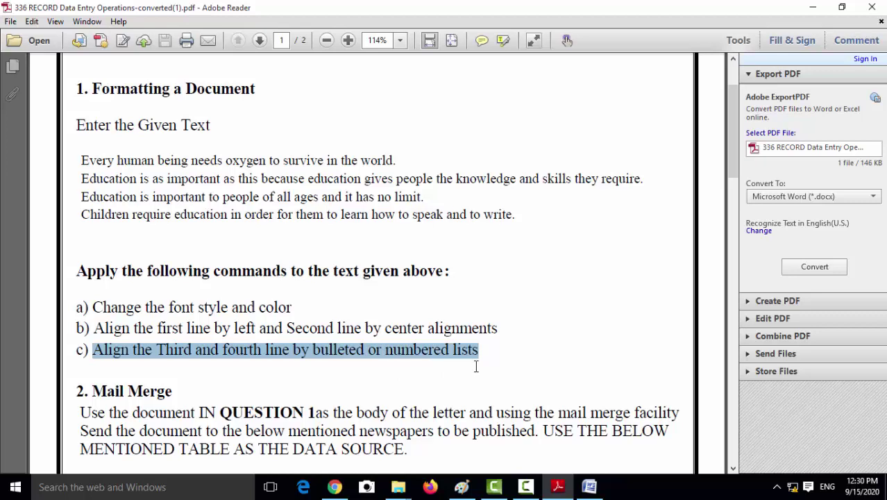
# Restore Word to a smaller window on the right side, stretched to full screen height.
pyautogui.click(589, 487)
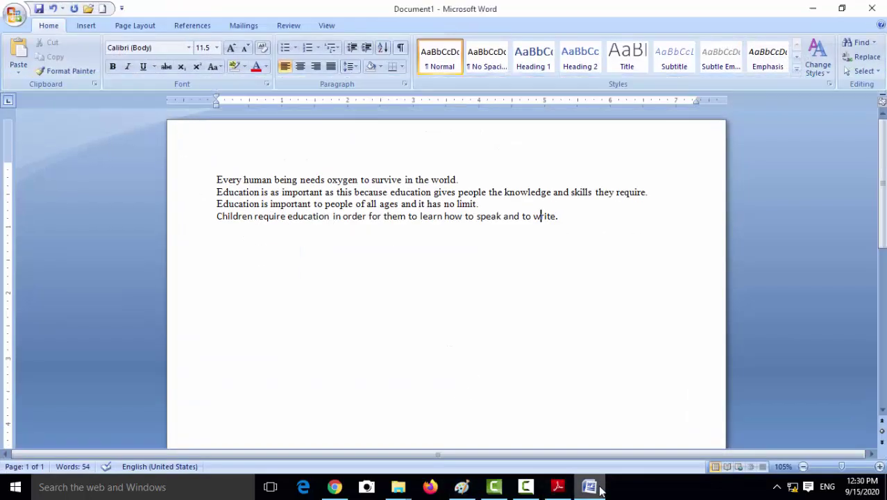
pyautogui.click(841, 9)
pyautogui.moveTo(564, 92); pyautogui.dragTo(699, 95)
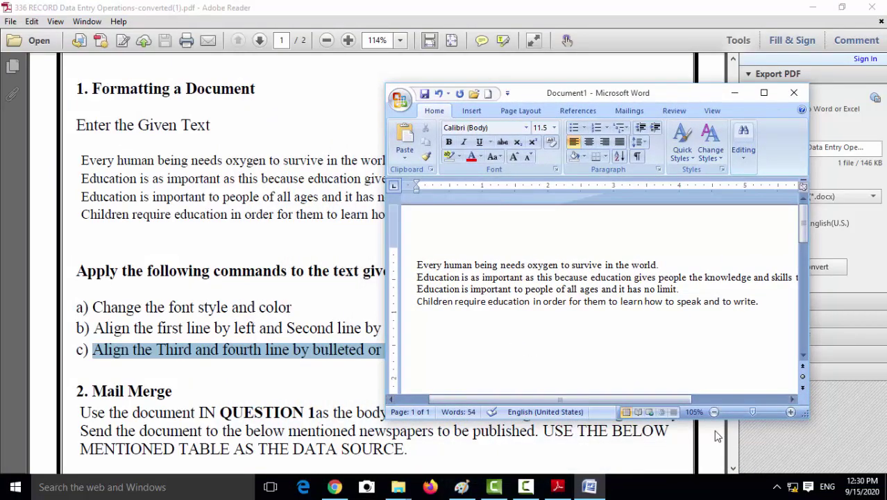
pyautogui.moveTo(697, 413); pyautogui.dragTo(698, 475)
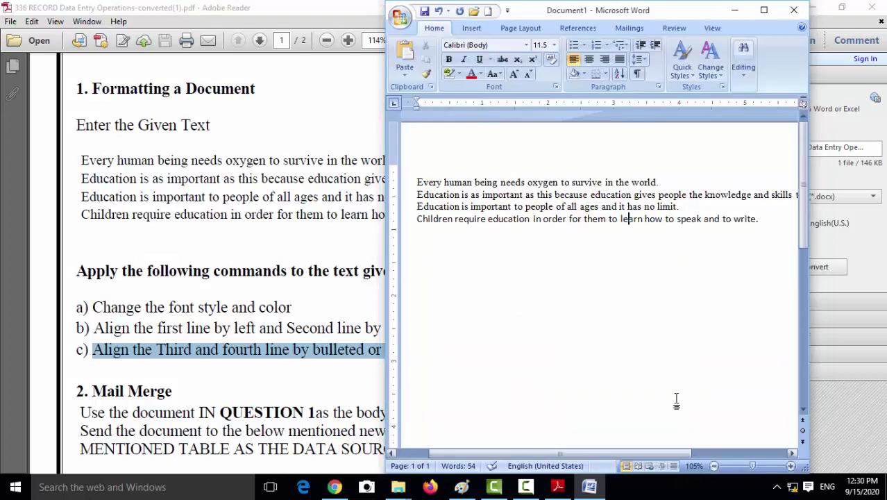
pyautogui.click(663, 182)
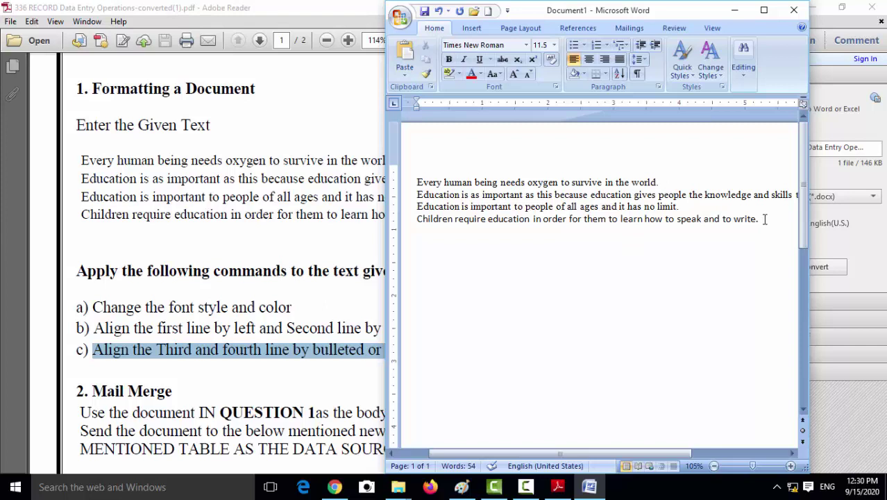
# Set the font colour of all four sentences to Blue.
pyautogui.moveTo(760, 219); pyautogui.dragTo(418, 179)
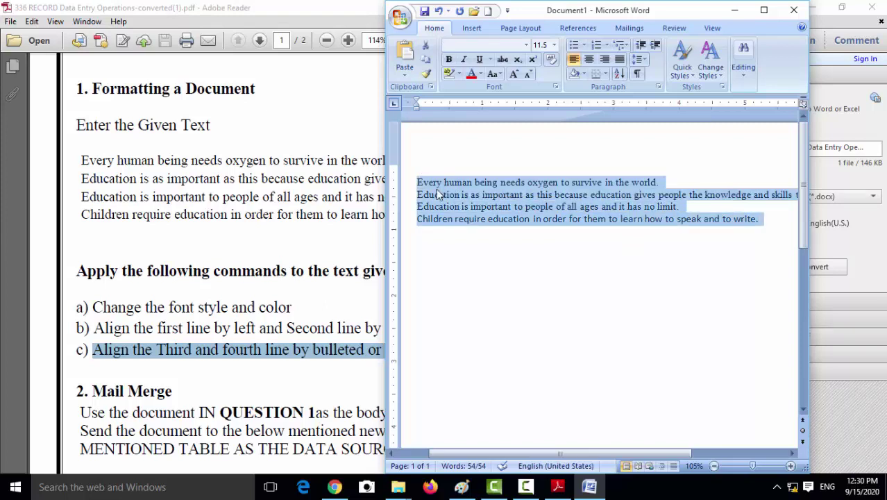
pyautogui.click(479, 73)
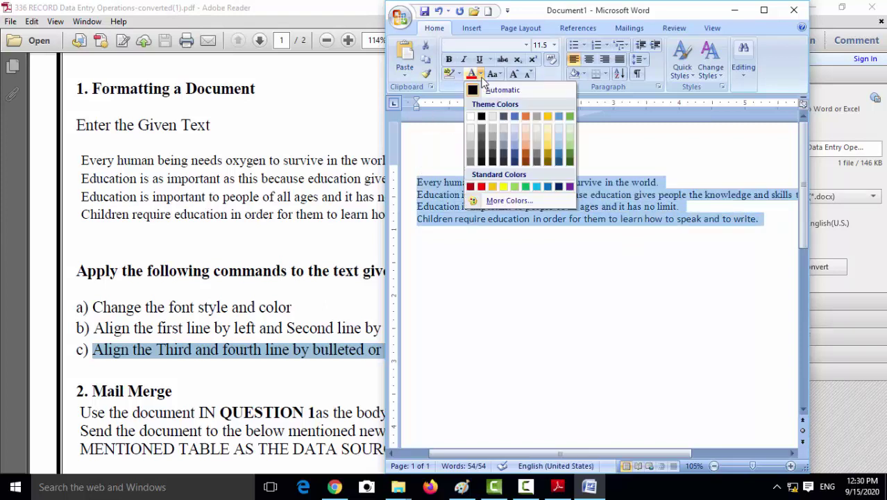
pyautogui.click(549, 186)
pyautogui.click(565, 254)
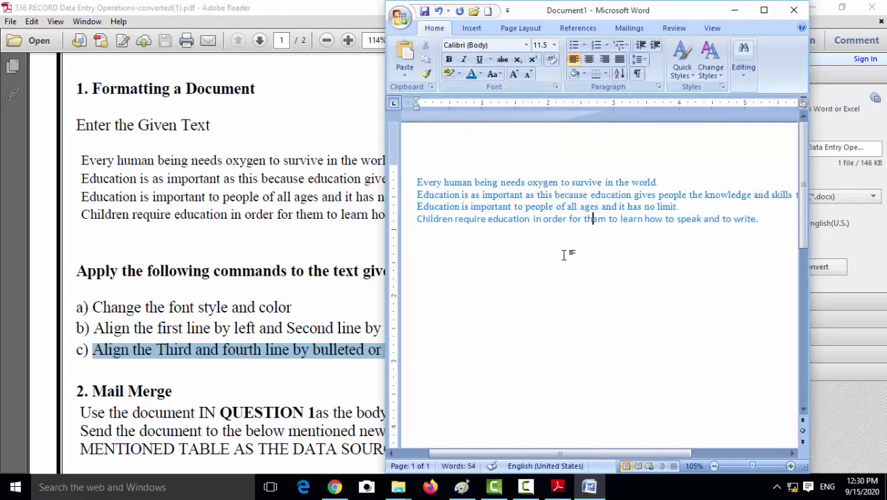
pyautogui.moveTo(227, 307); pyautogui.dragTo(167, 307)
# Widen the Word window slightly and make the first line bold.
pyautogui.click(589, 486)
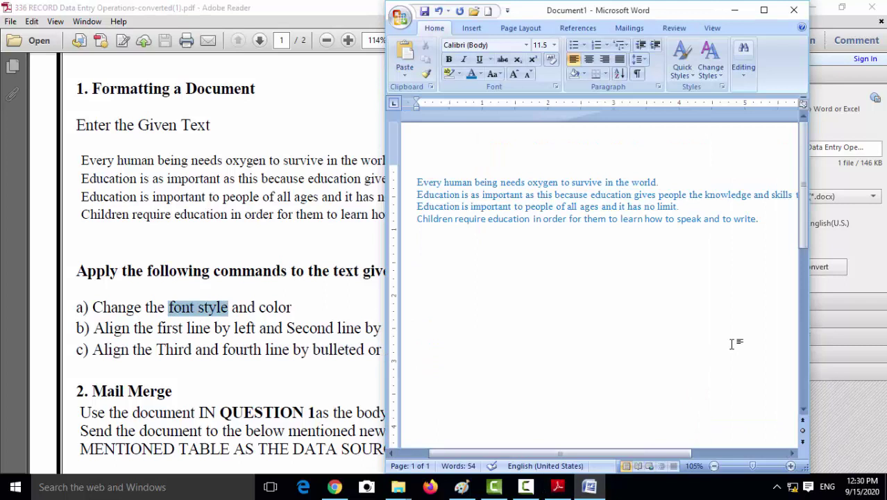
pyautogui.moveTo(807, 312); pyautogui.dragTo(883, 313)
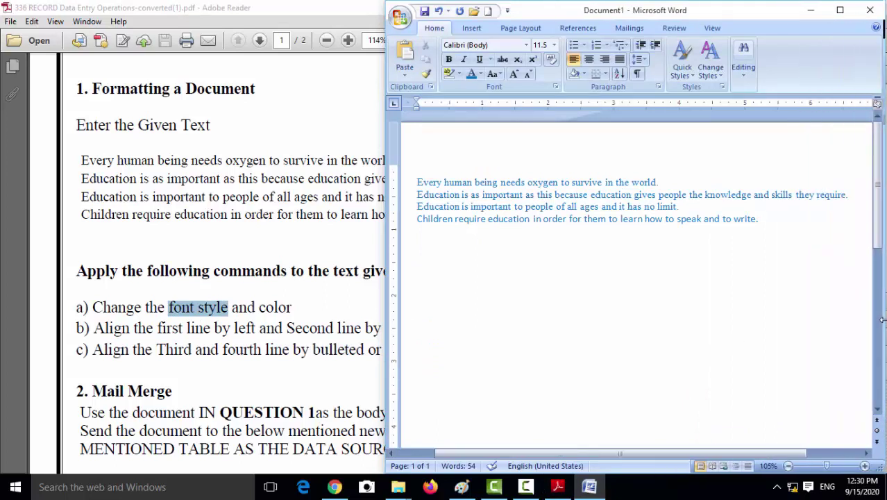
pyautogui.moveTo(672, 175); pyautogui.dragTo(661, 181)
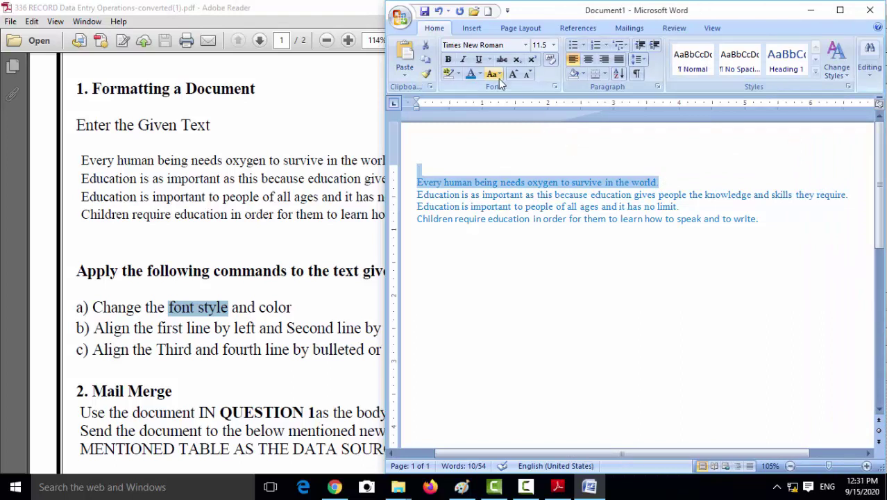
pyautogui.click(447, 59)
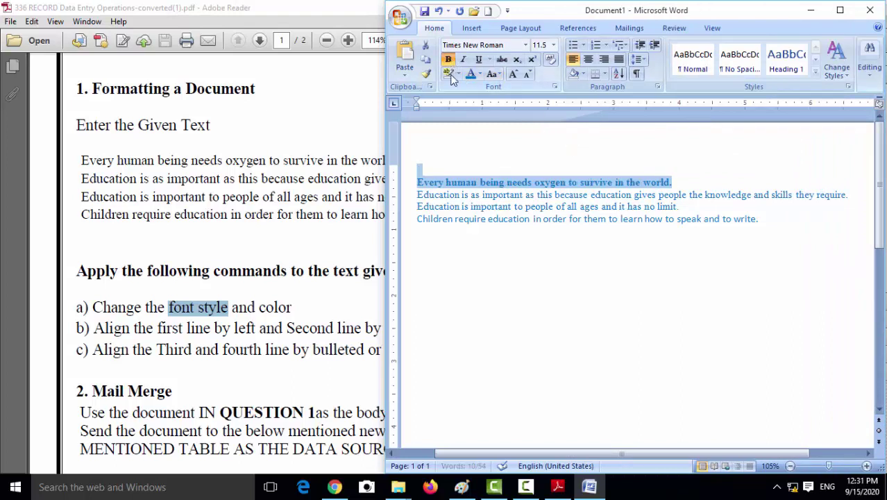
pyautogui.click(450, 185)
# Make the second line italic.
pyautogui.doubleClick(420, 195)
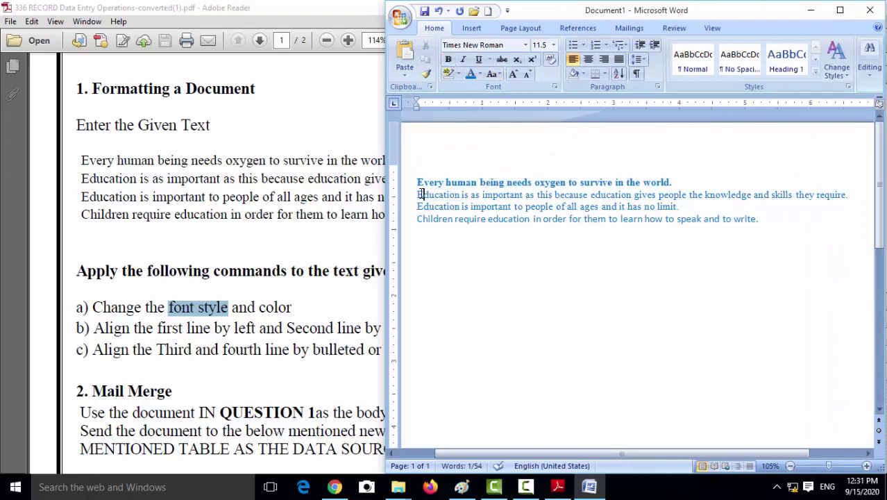
pyautogui.tripleClick(419, 194)
pyautogui.click(415, 194)
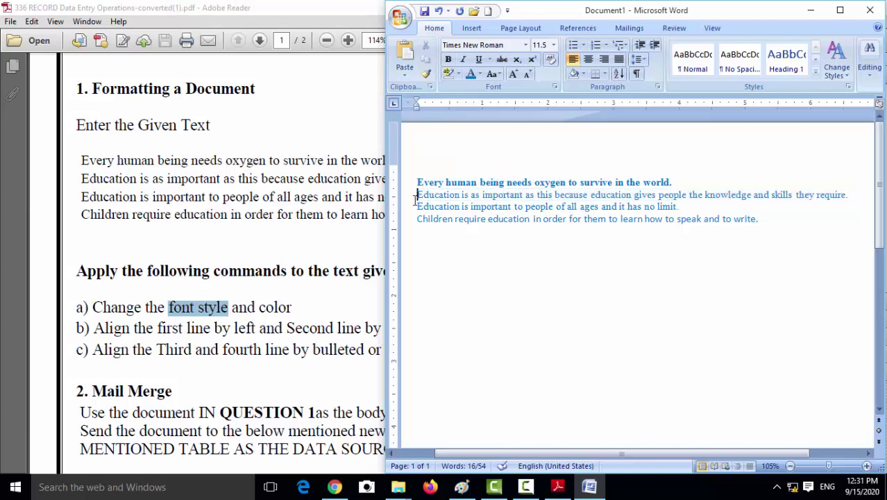
pyautogui.doubleClick(431, 195)
pyautogui.moveTo(675, 182); pyautogui.dragTo(853, 199)
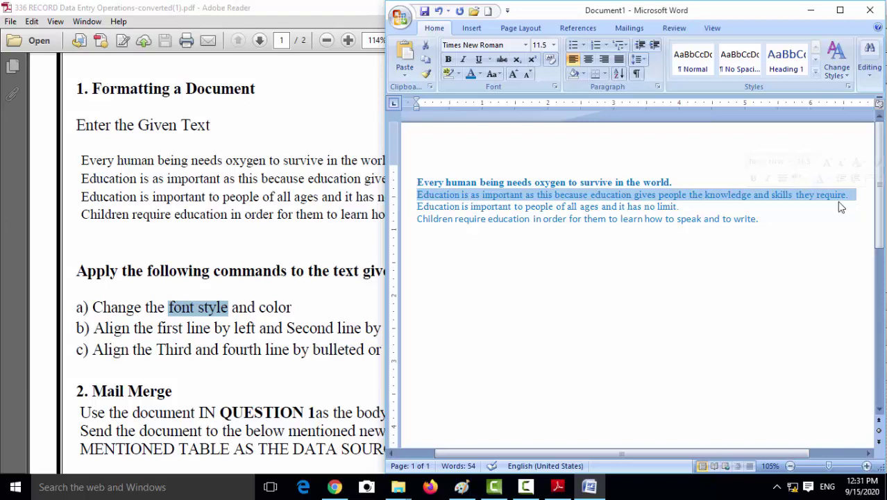
pyautogui.click(553, 196)
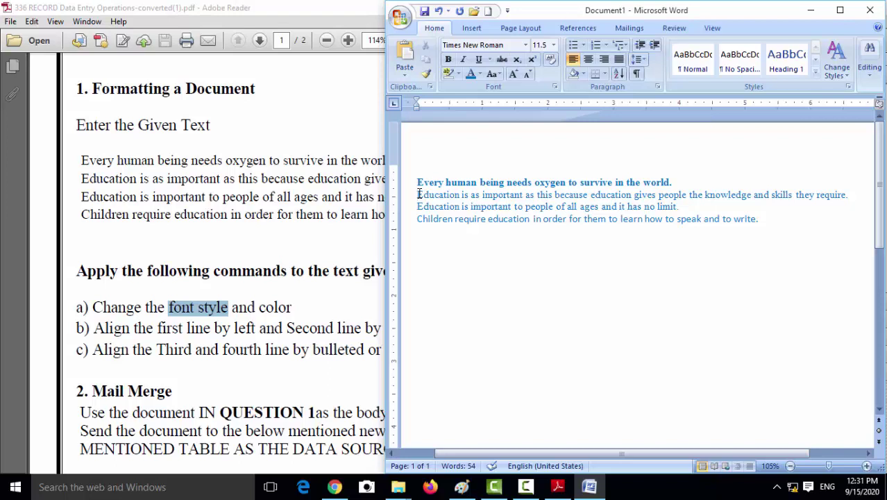
pyautogui.tripleClick(420, 195)
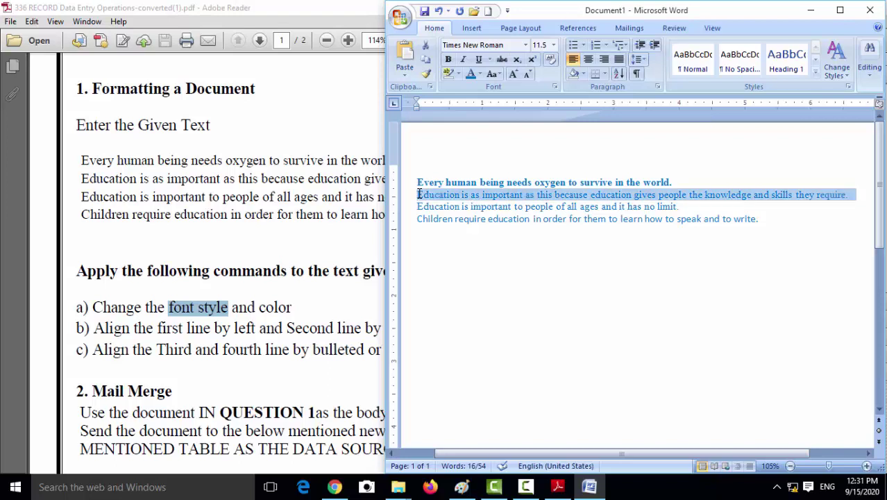
pyautogui.click(463, 59)
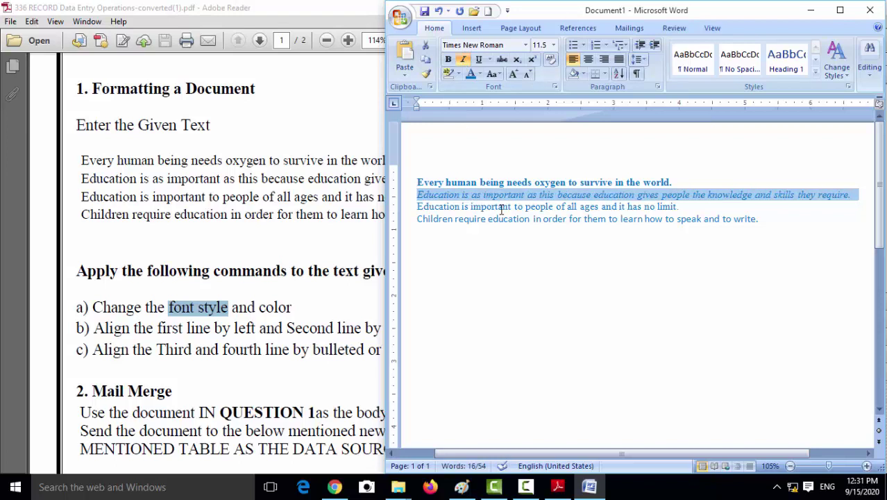
pyautogui.click(480, 183)
# Underline the third line.
pyautogui.moveTo(672, 182); pyautogui.dragTo(438, 182)
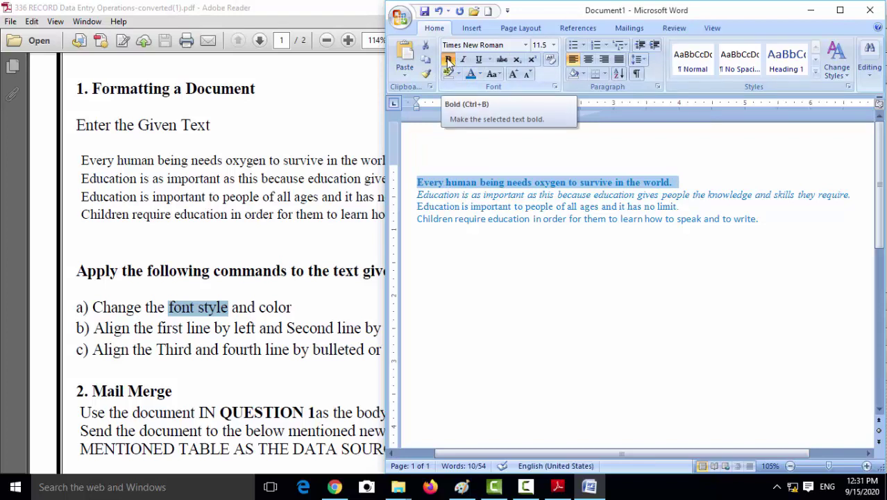
pyautogui.doubleClick(418, 195)
pyautogui.tripleClick(416, 196)
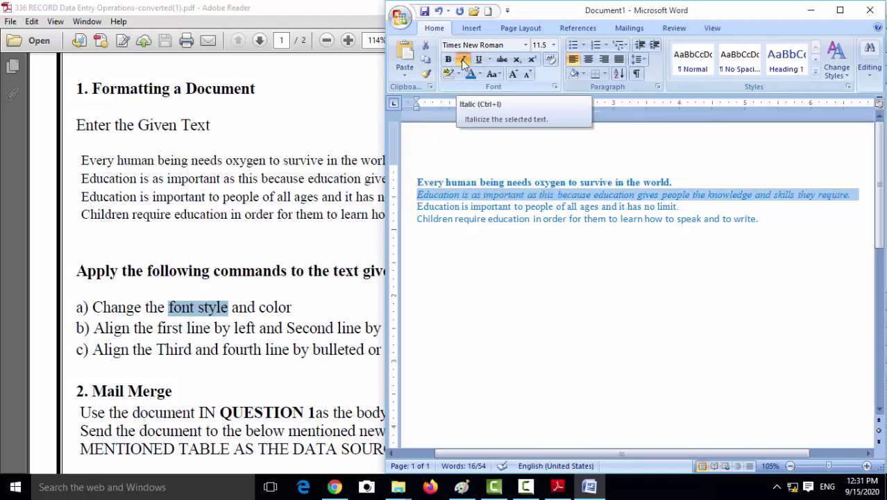
pyautogui.click(463, 208)
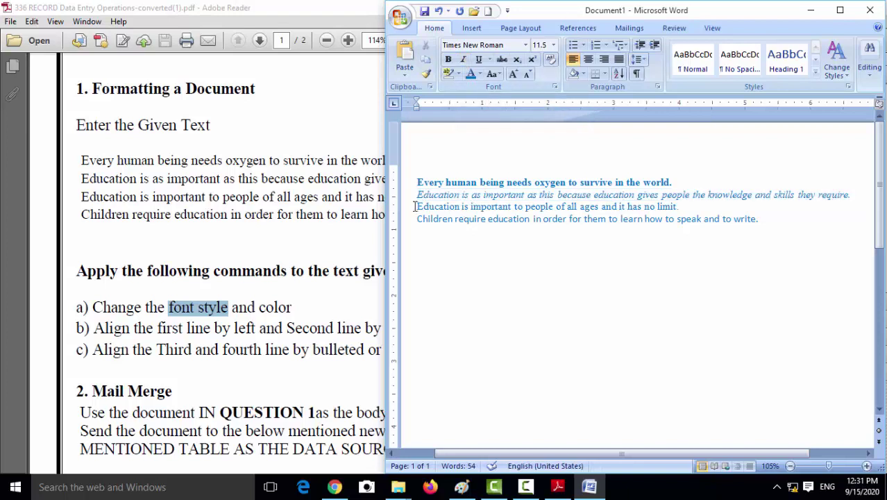
pyautogui.tripleClick(415, 206)
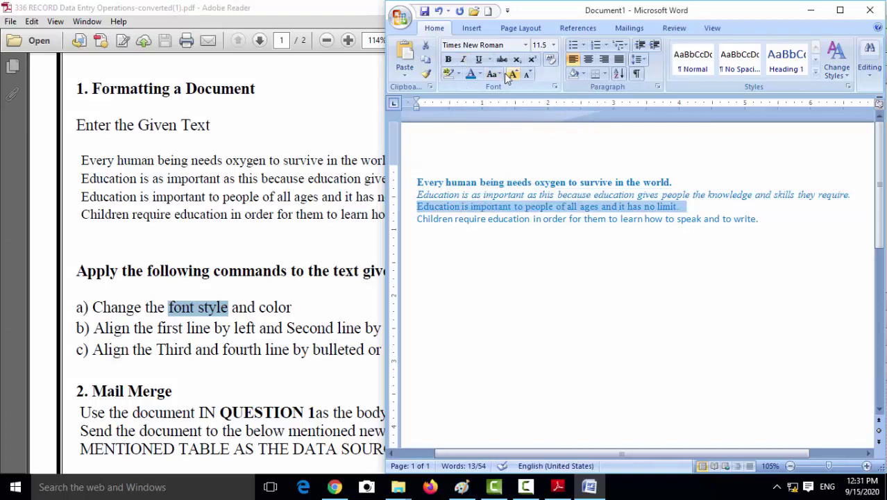
pyautogui.click(478, 61)
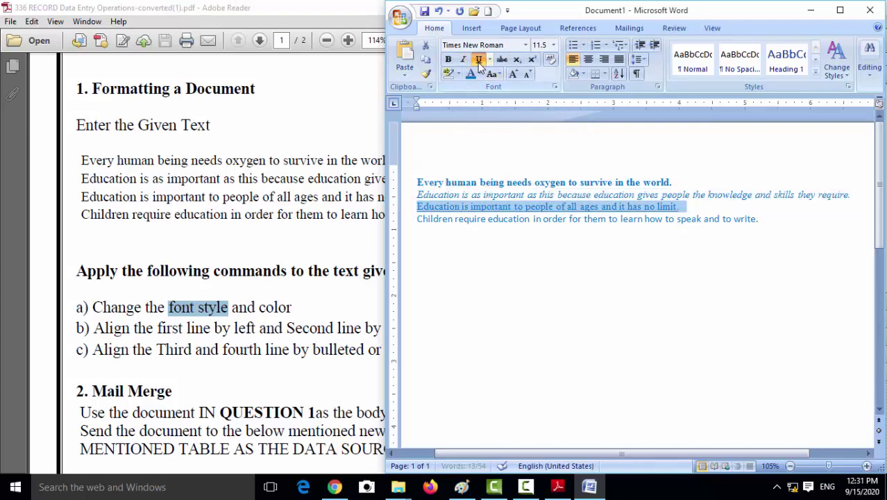
pyautogui.click(535, 245)
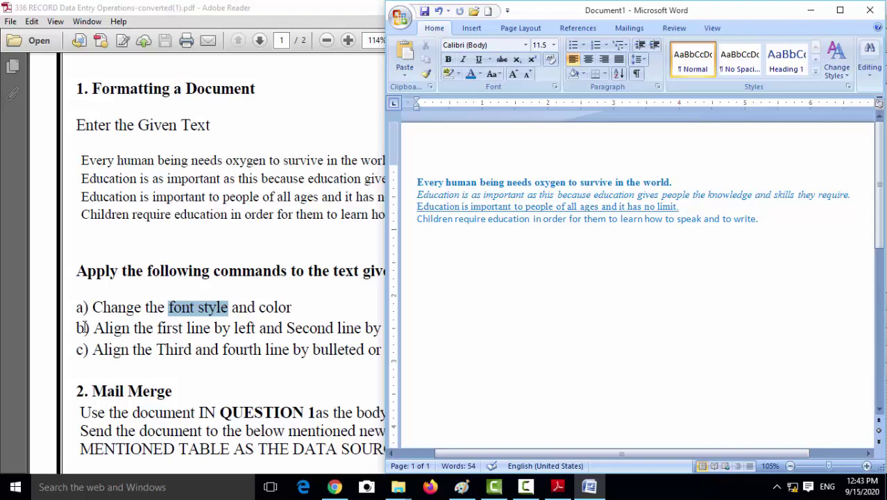
pyautogui.click(109, 329)
# Left-align the first line, following instruction b.
pyautogui.moveTo(94, 328); pyautogui.dragTo(479, 338)
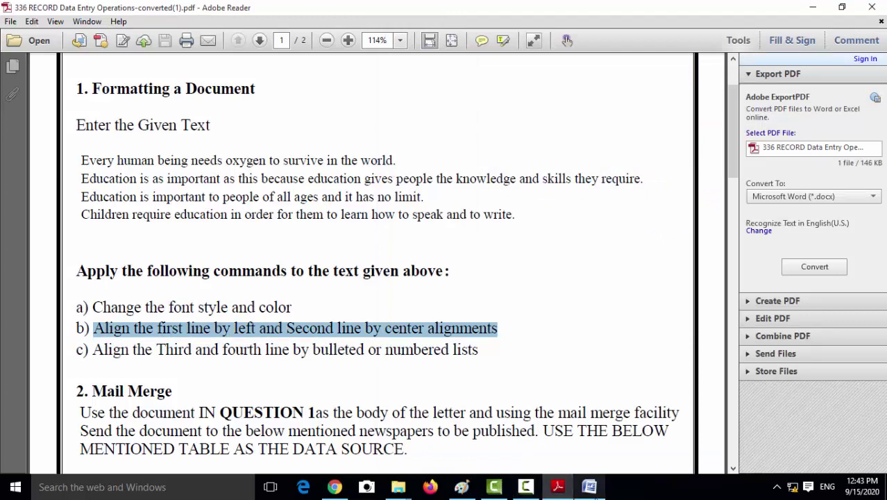
pyautogui.click(589, 486)
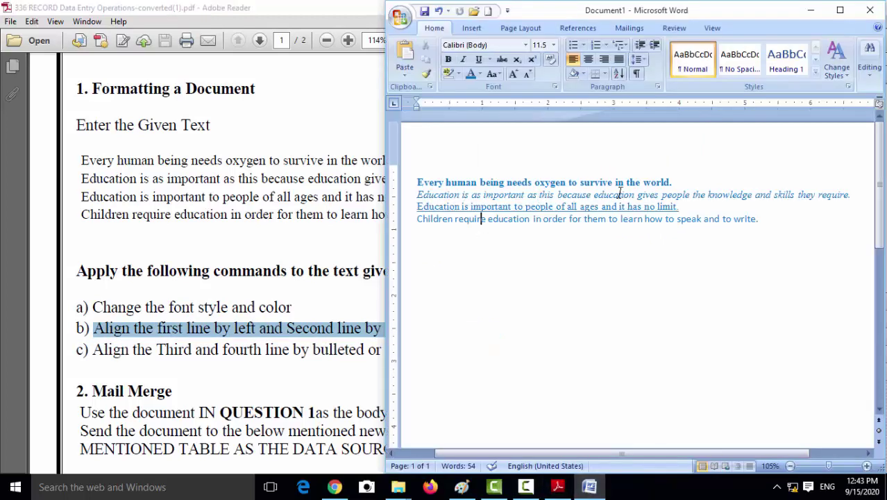
pyautogui.moveTo(674, 181); pyautogui.dragTo(548, 165)
pyautogui.moveTo(419, 176); pyautogui.dragTo(417, 186)
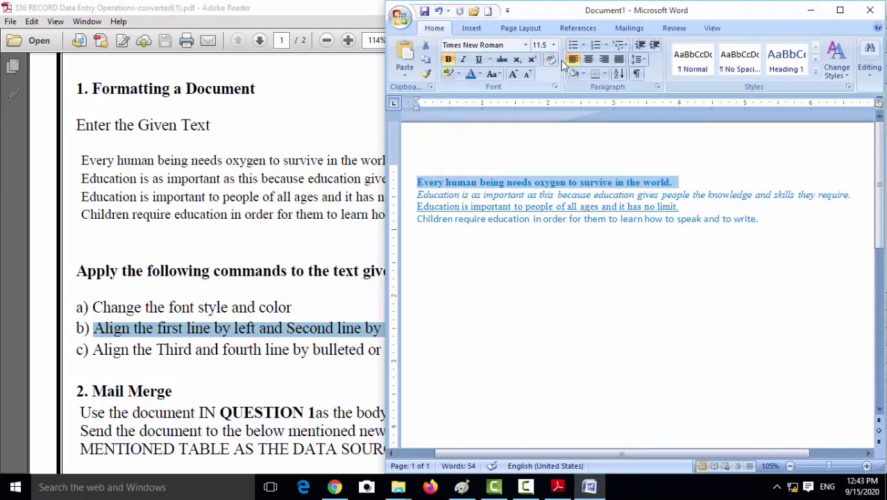
pyautogui.click(574, 61)
pyautogui.click(418, 195)
# Center the second line.
pyautogui.moveTo(457, 194); pyautogui.dragTo(848, 197)
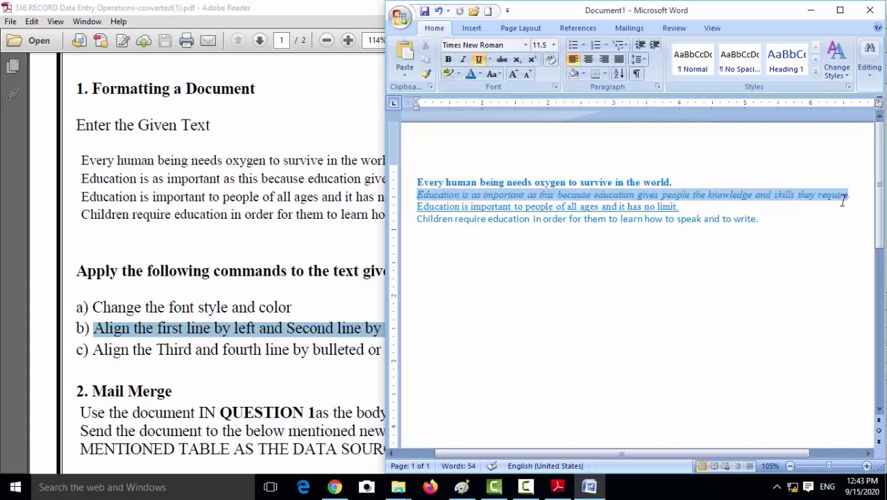
pyautogui.click(592, 61)
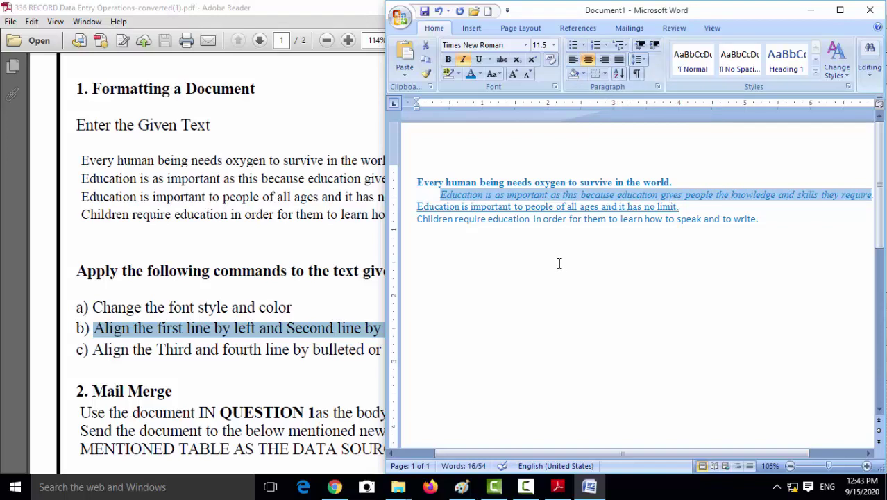
pyautogui.click(251, 351)
# Give the third and fourth sentences arrow bullets from the Bullets library.
pyautogui.moveTo(82, 350); pyautogui.dragTo(471, 356)
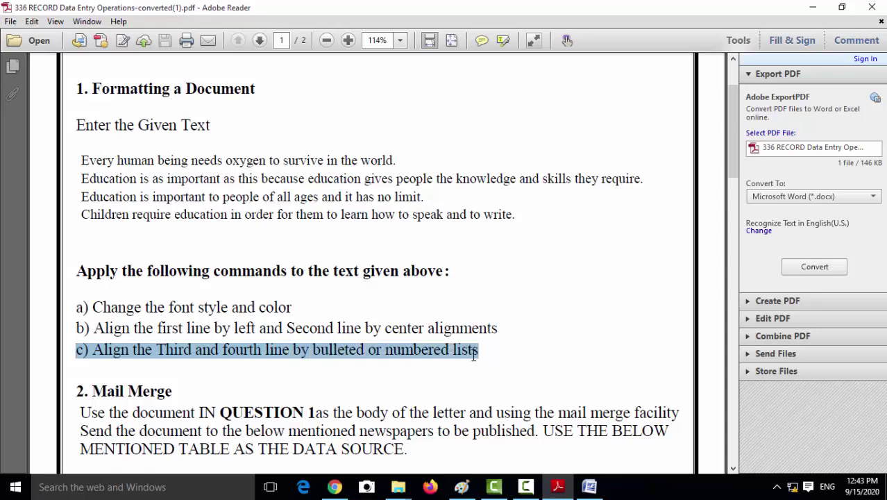
pyautogui.click(589, 486)
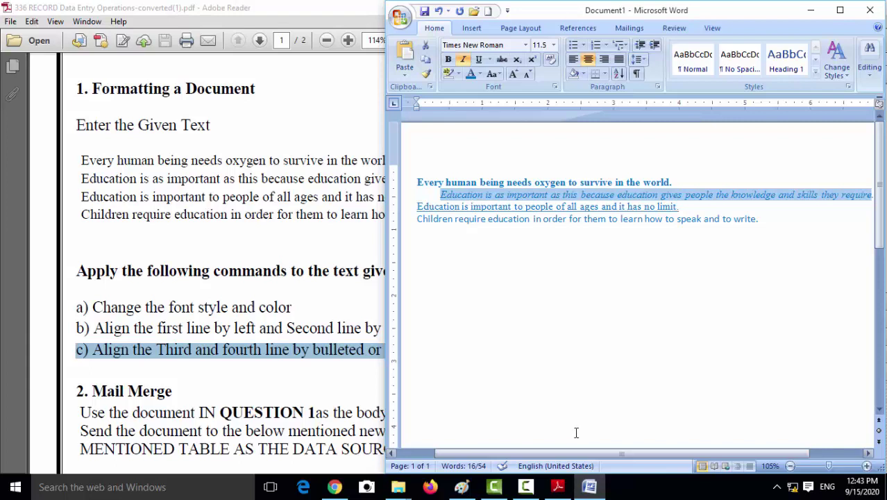
pyautogui.click(513, 252)
pyautogui.moveTo(758, 220); pyautogui.dragTo(417, 206)
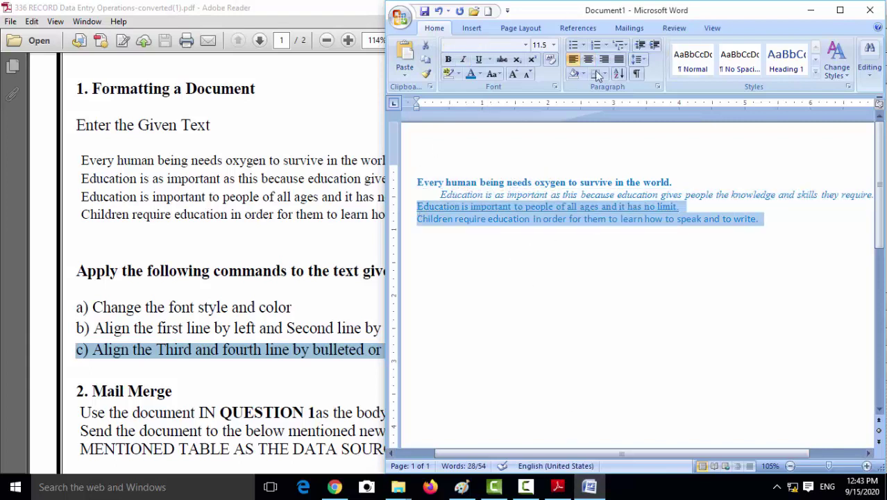
pyautogui.click(583, 45)
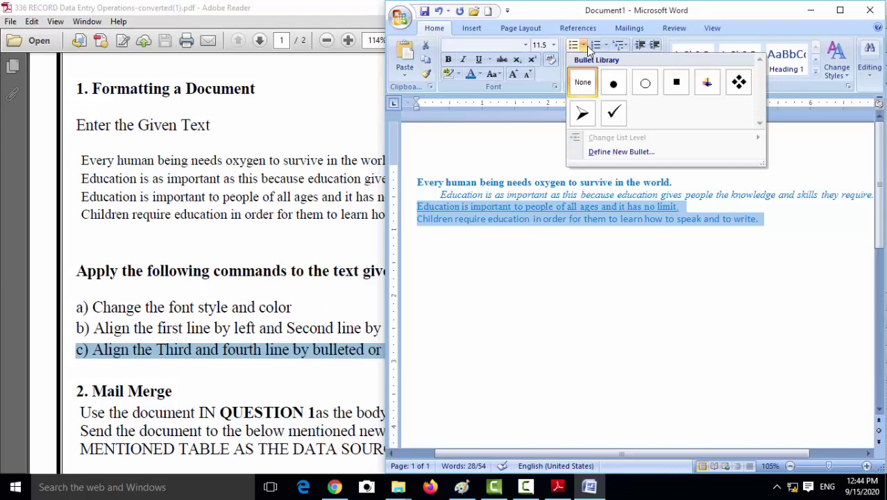
pyautogui.click(609, 118)
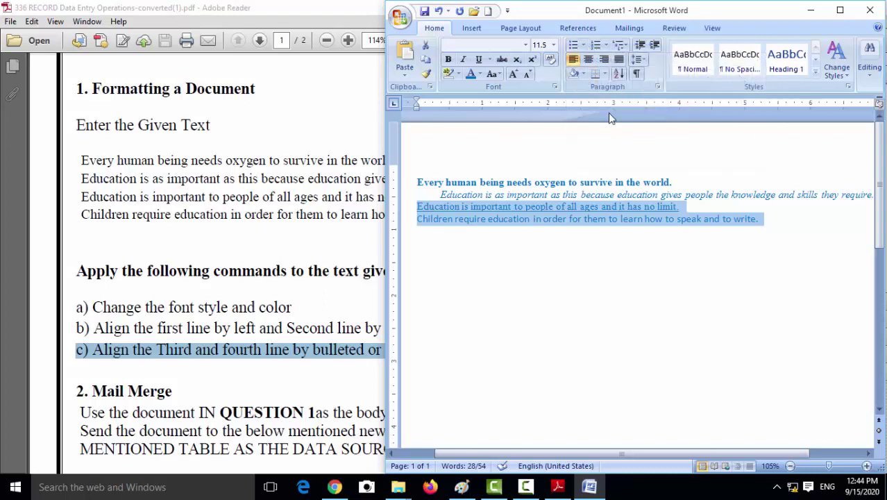
pyautogui.click(583, 45)
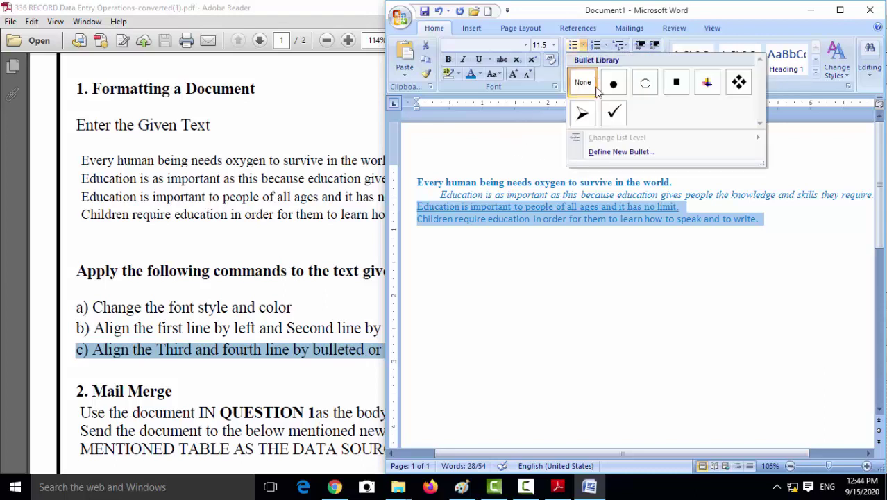
pyautogui.click(587, 112)
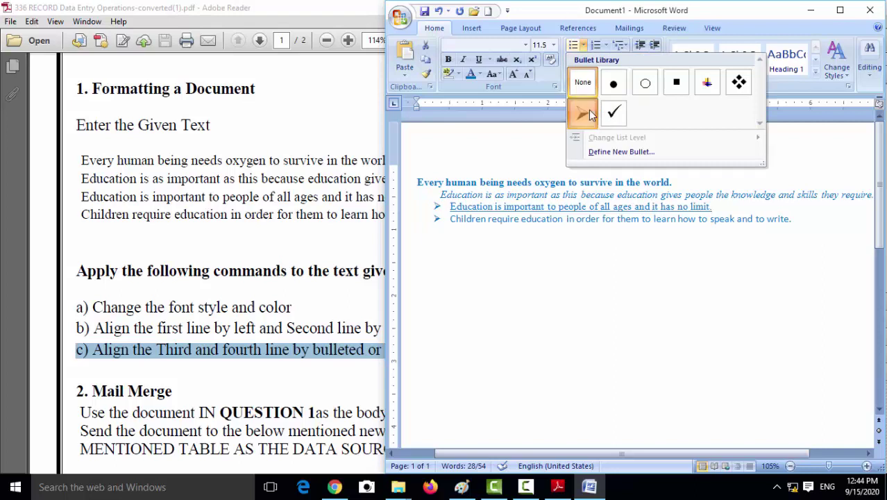
pyautogui.click(606, 46)
pyautogui.click(490, 255)
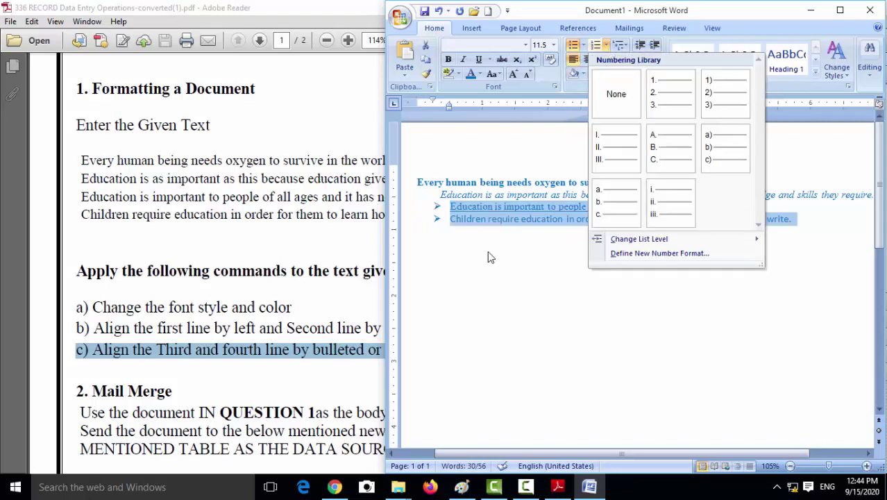
pyautogui.click(466, 219)
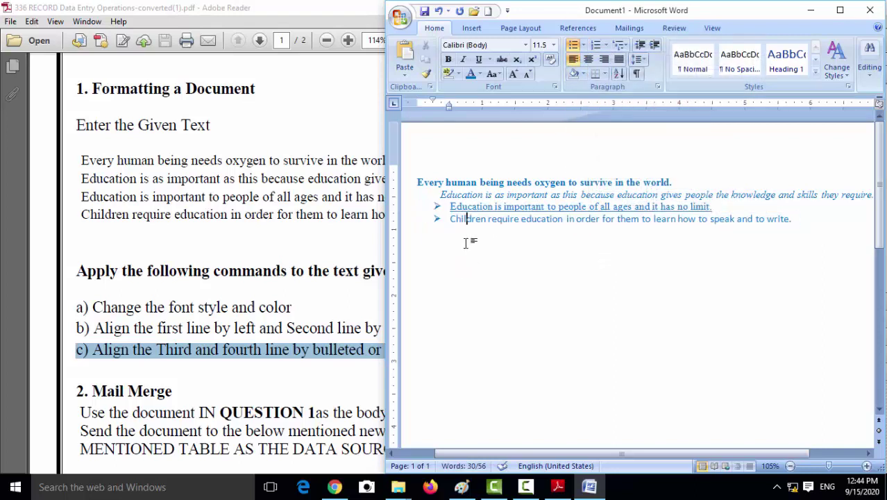
# Create a new Desktop folder named 'your name std' and open it.
pyautogui.click(424, 15)
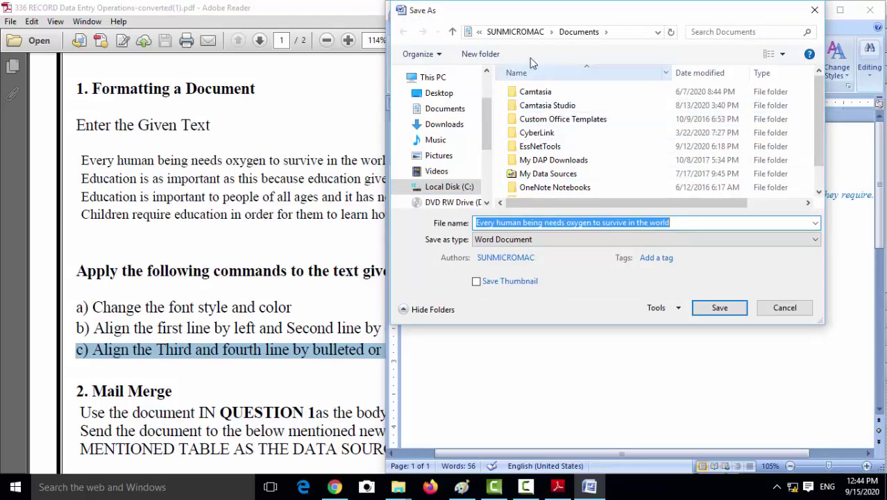
pyautogui.click(443, 93)
pyautogui.click(494, 55)
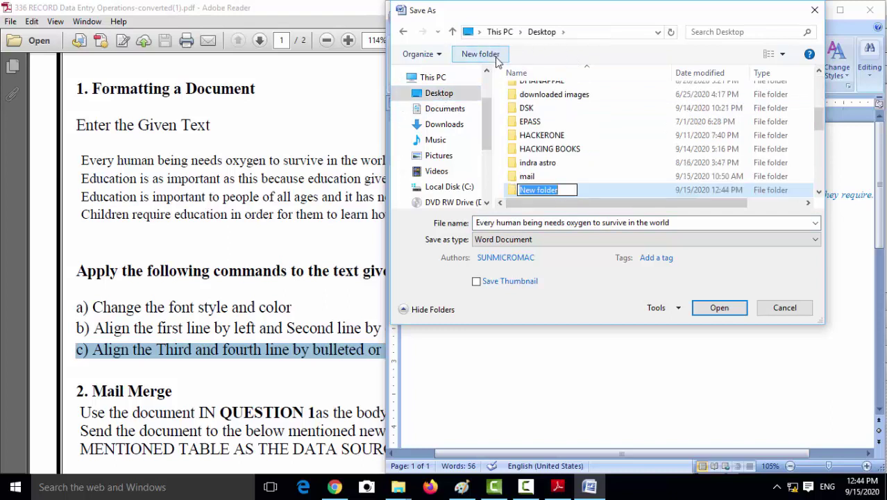
pyautogui.write('your name std')
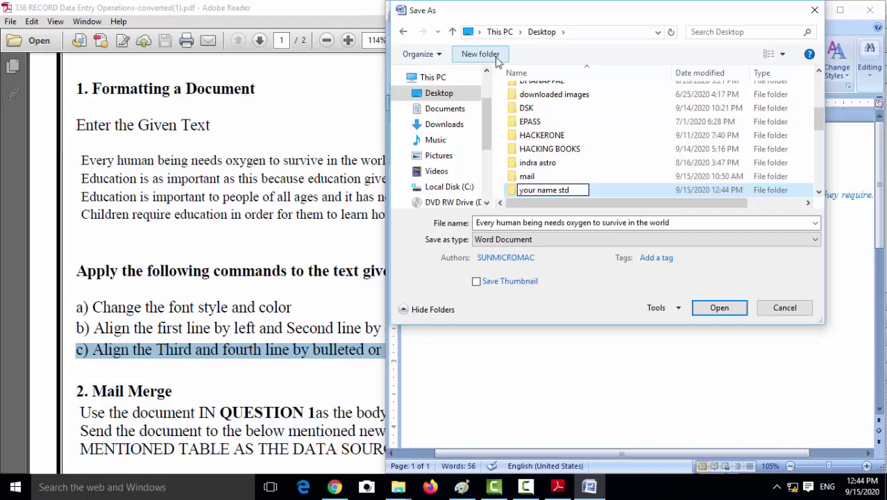
pyautogui.press('Return')
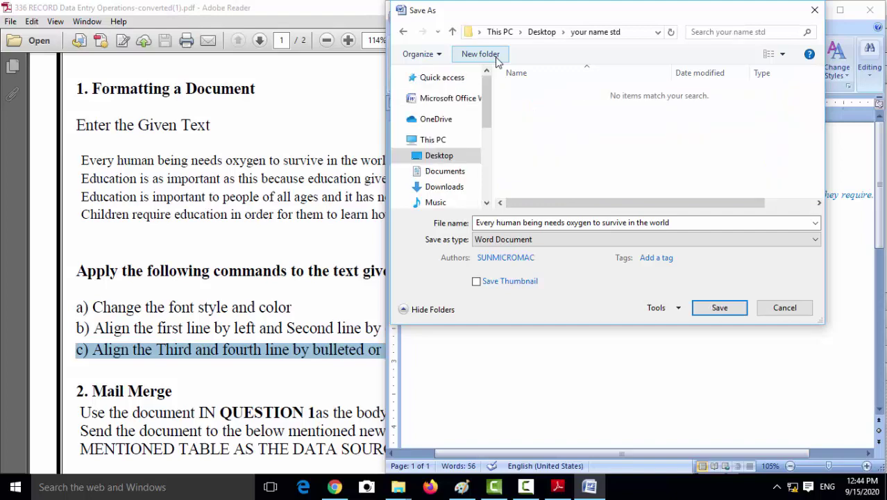
# Save the document in that folder with the file name 'formatting'.
pyautogui.click(634, 223)
pyautogui.write('rmatting')
pyautogui.press('Return')
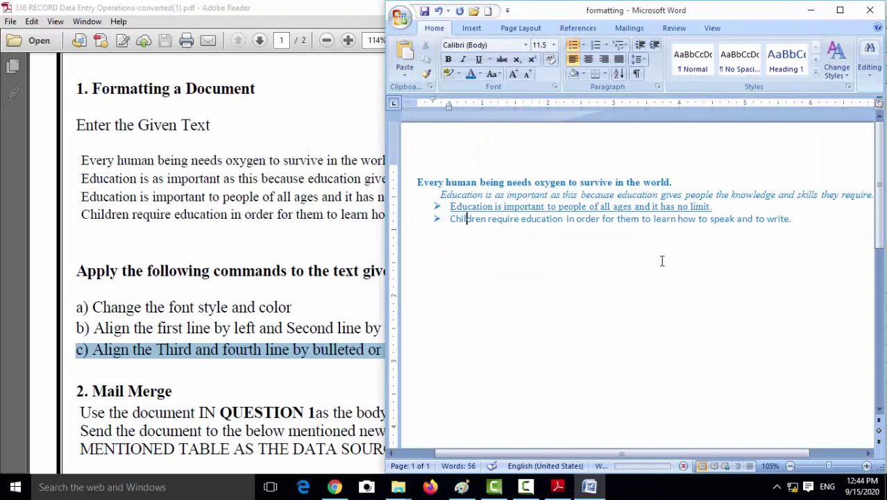